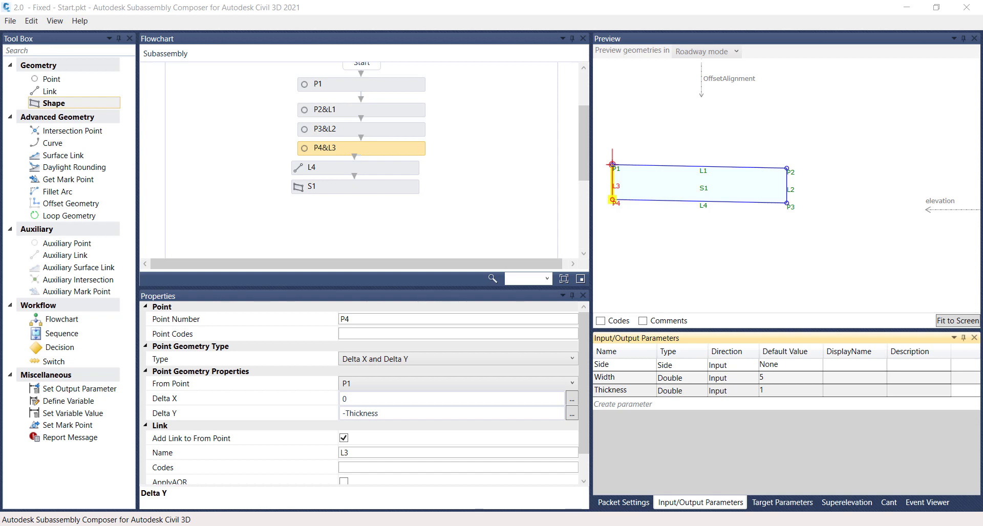
# Step: Enter EOP as point P2's code on the P2&L1 step and turn on code display in the preview
pyautogui.click(341, 111)
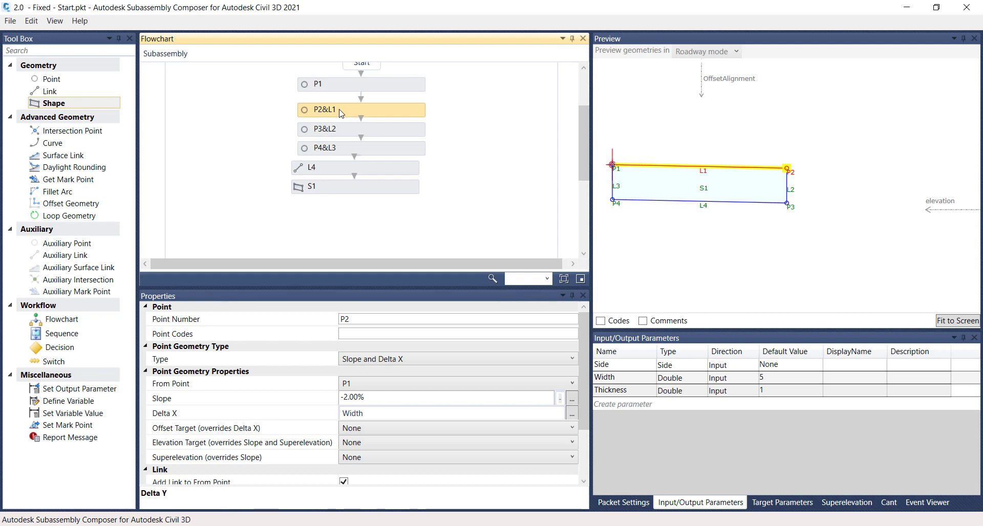
pyautogui.click(353, 334)
pyautogui.write('EOP')
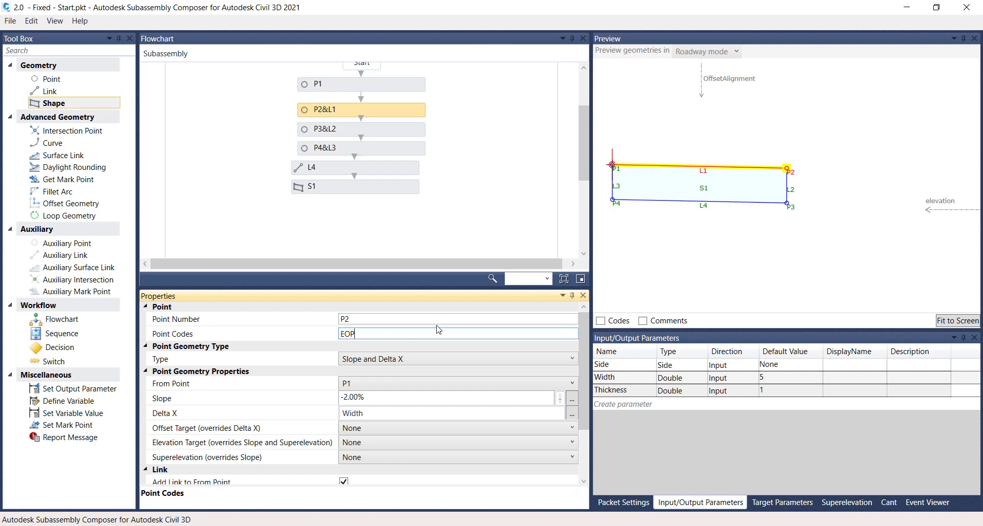
pyautogui.click(600, 321)
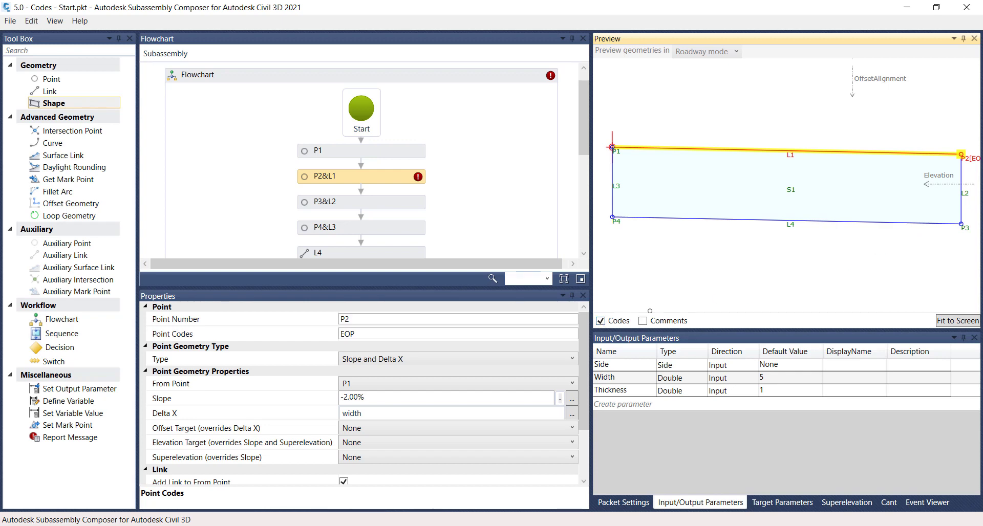
# Step: Wrap P2's point code in double quotes as "EOP" to clear the P2&L1 invalid-parameter error
pyautogui.click(601, 321)
pyautogui.click(601, 321)
pyautogui.click(460, 337)
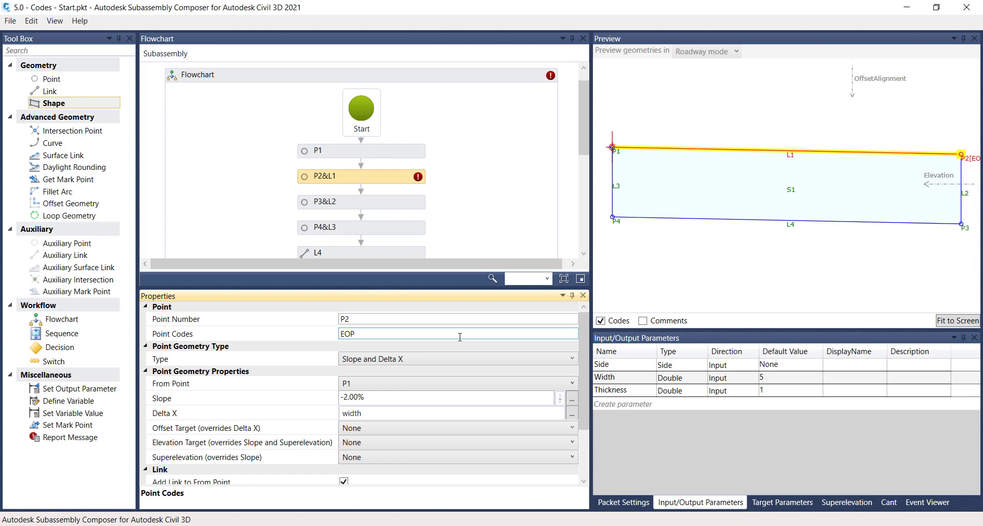
pyautogui.click(600, 323)
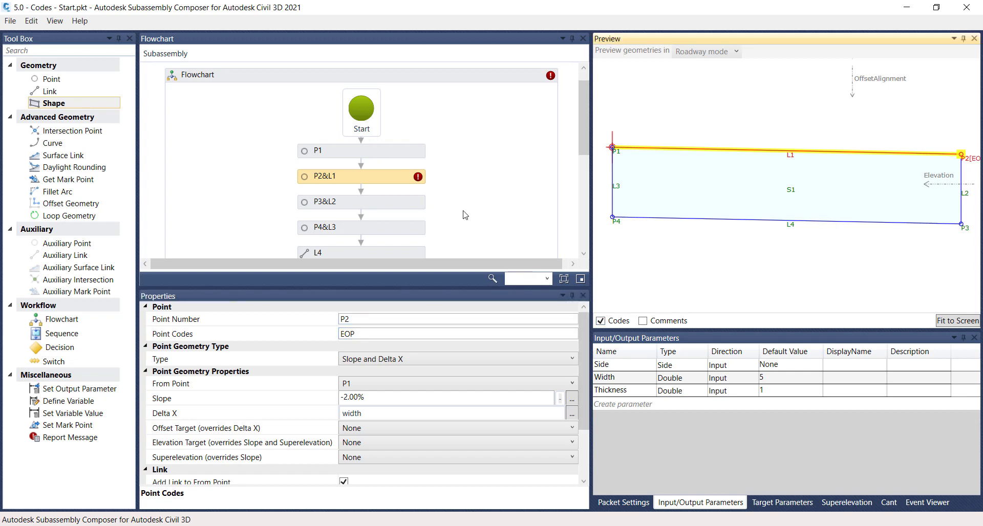
pyautogui.moveTo(419, 179)
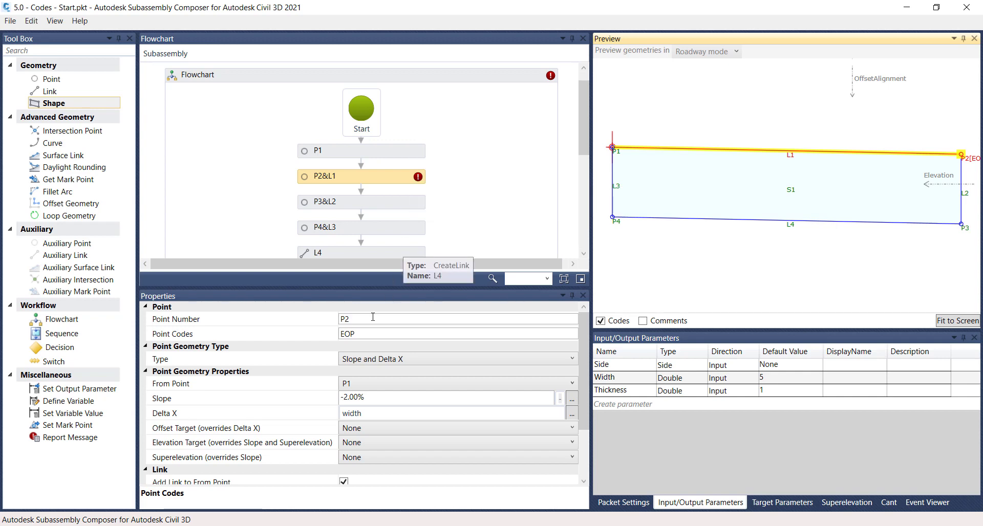
pyautogui.click(342, 334)
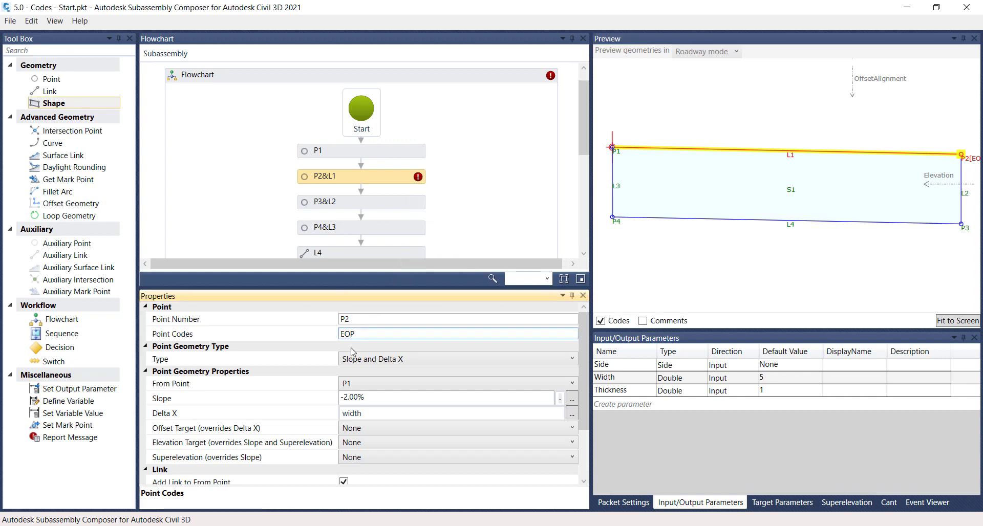
pyautogui.write('"')
# Step: Toggle the preview Codes checkbox off and on so P2 shows its EOP label
pyautogui.click(600, 321)
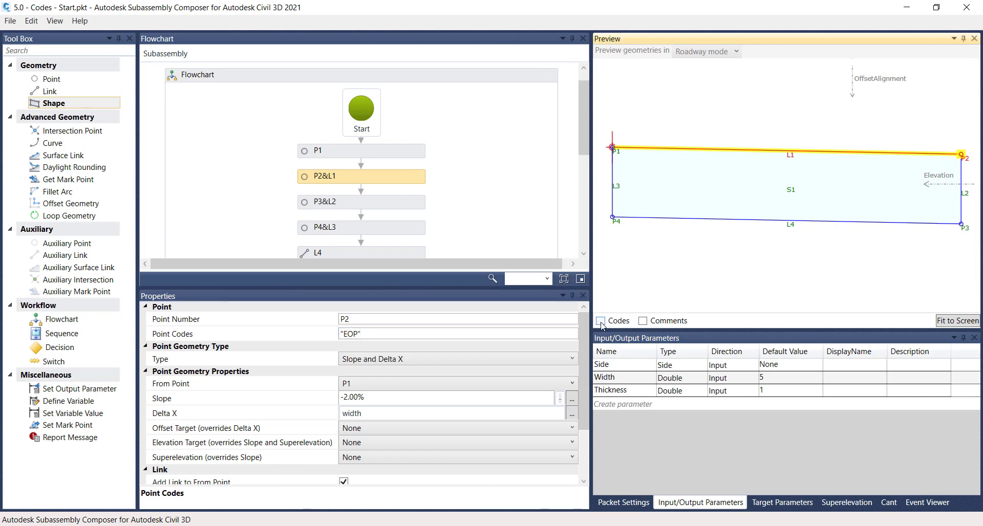
pyautogui.click(601, 321)
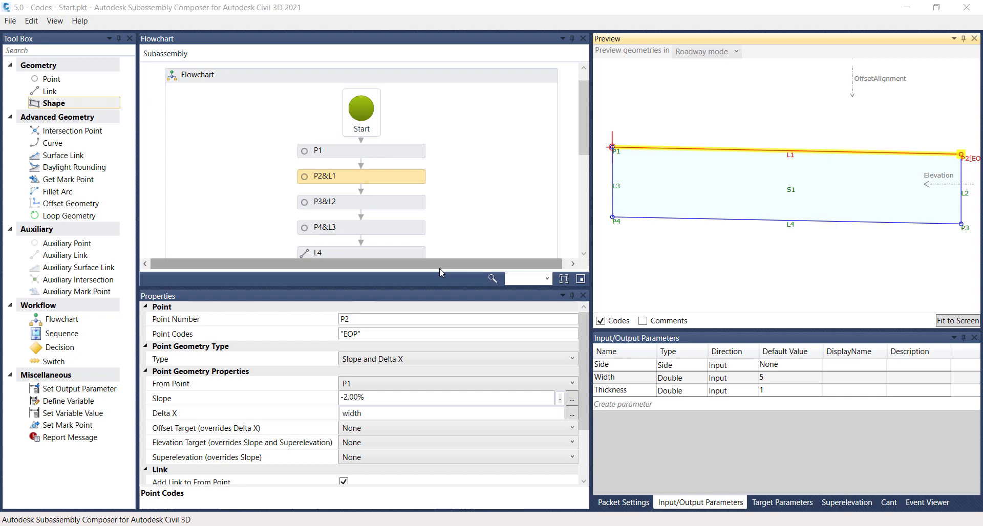
# Step: Append "ETW" to P2's point codes, making them "EOP","ETW", and refresh the preview to show P2[EOP,ETW]
pyautogui.click(379, 332)
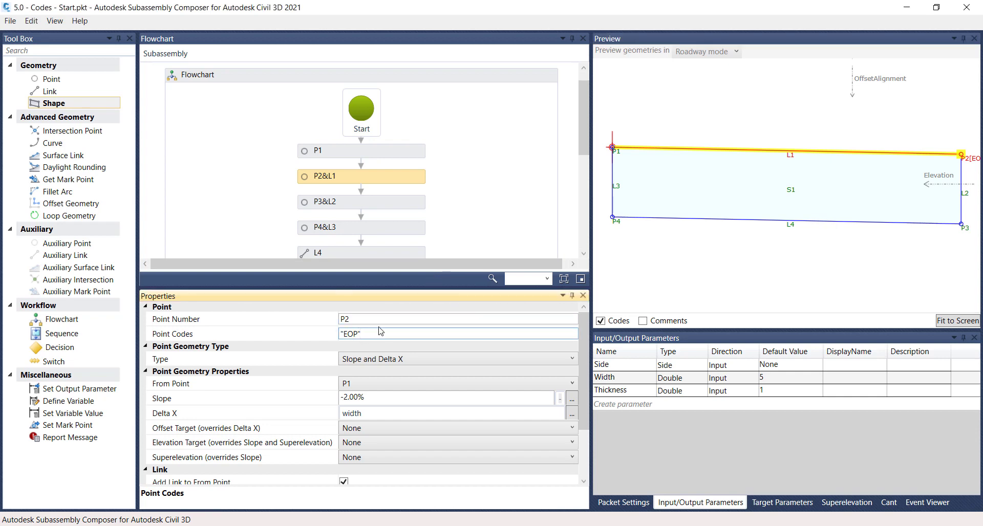
pyautogui.write(',')
pyautogui.write('"ETW')
pyautogui.write('"')
pyautogui.click(955, 293)
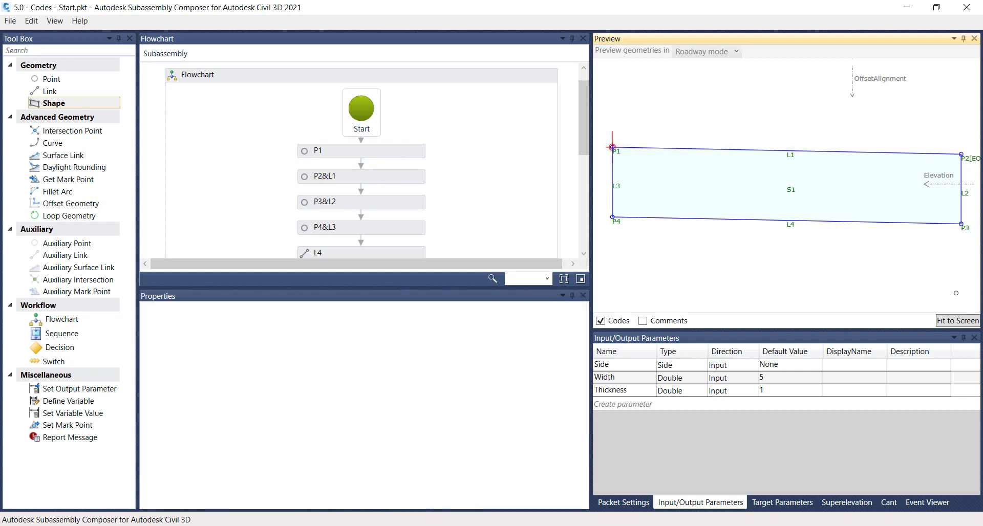
pyautogui.moveTo(919, 249); pyautogui.dragTo(857, 257, button='middle')
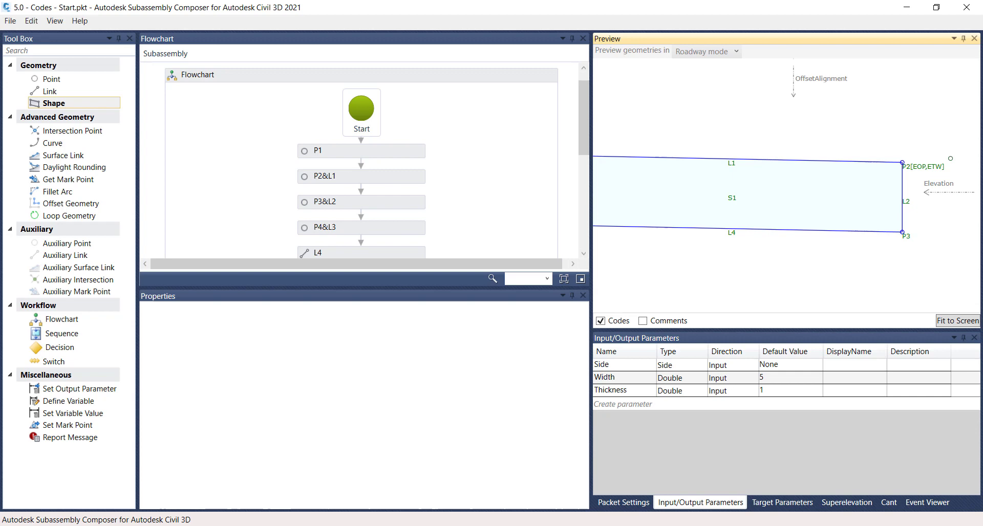
pyautogui.click(950, 158)
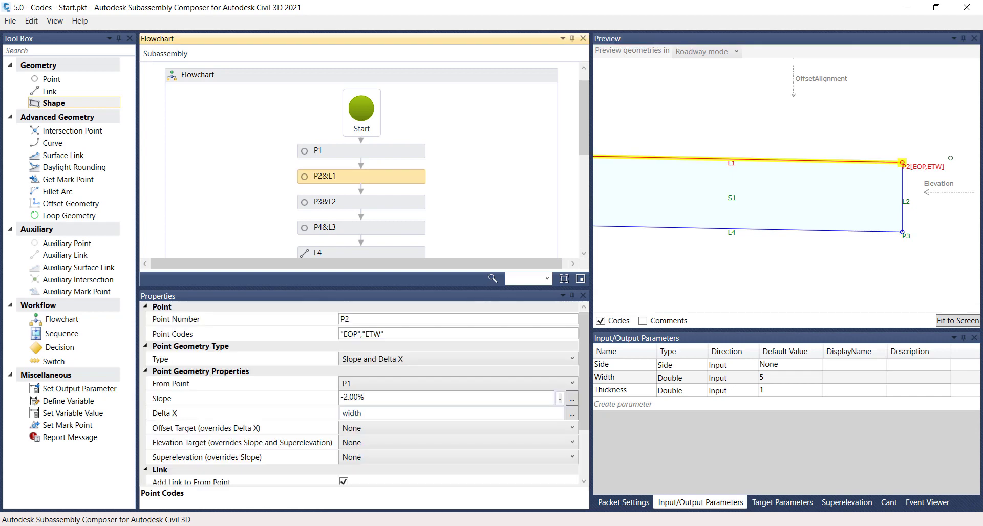
# Step: Enter "TOP" in the Link Codes of P2&L1 so the preview labels L1[TOP]
pyautogui.click(789, 262)
pyautogui.moveTo(814, 255); pyautogui.dragTo(834, 237)
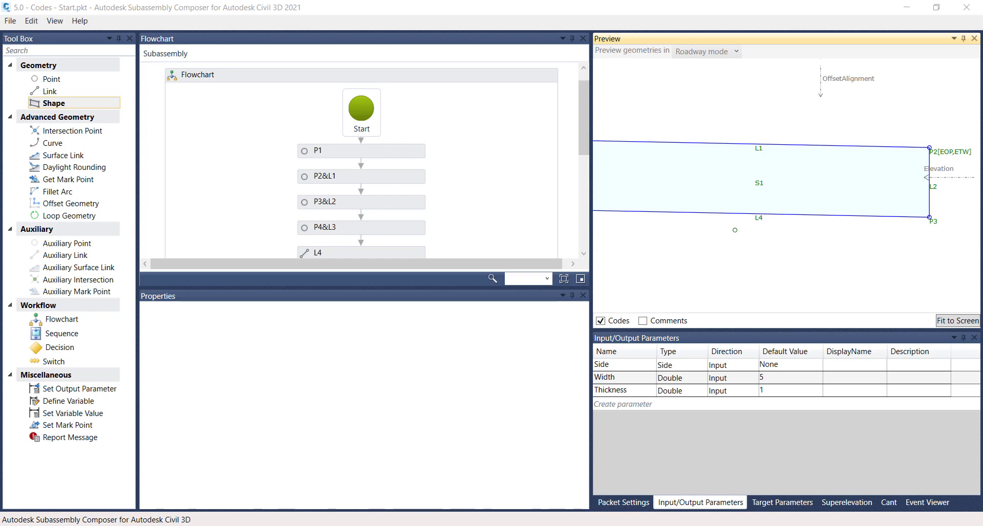
pyautogui.click(399, 181)
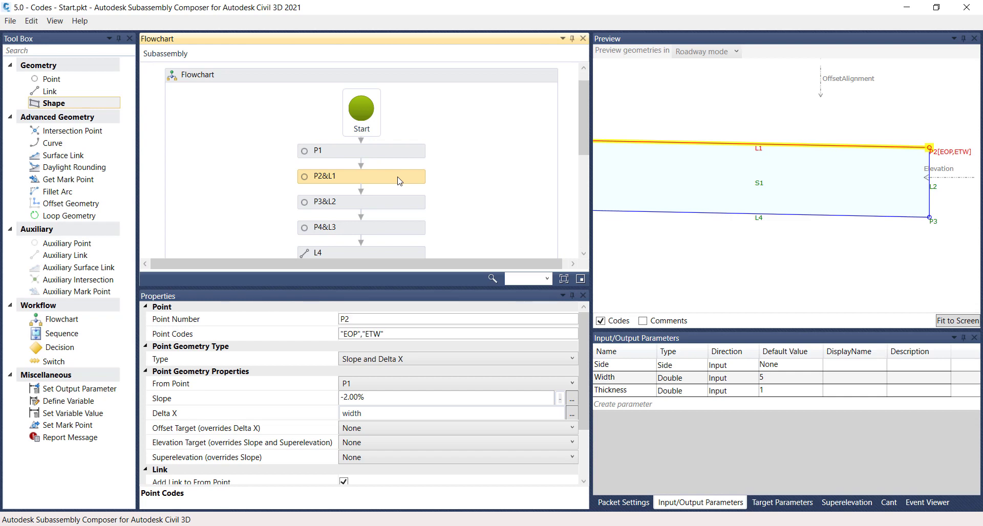
pyautogui.moveTo(582, 339); pyautogui.dragTo(578, 399)
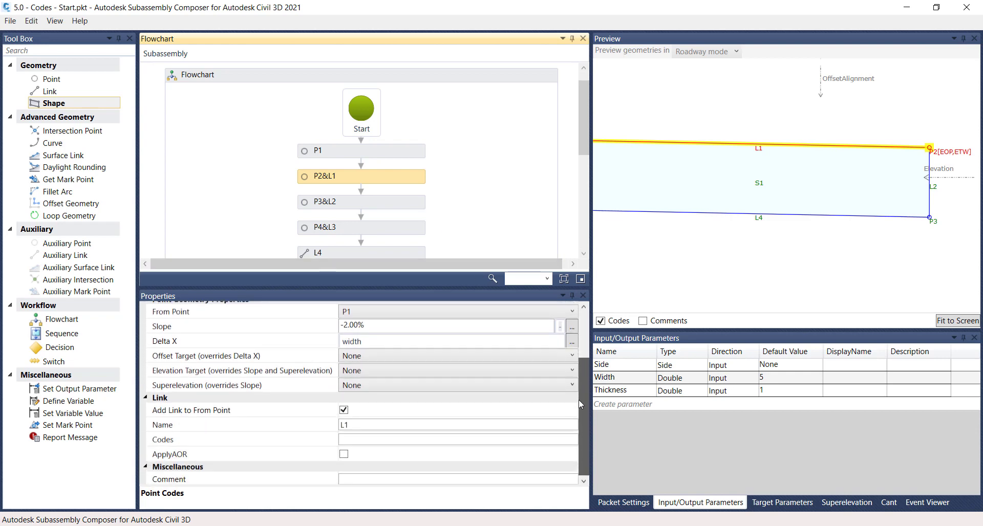
pyautogui.click(367, 437)
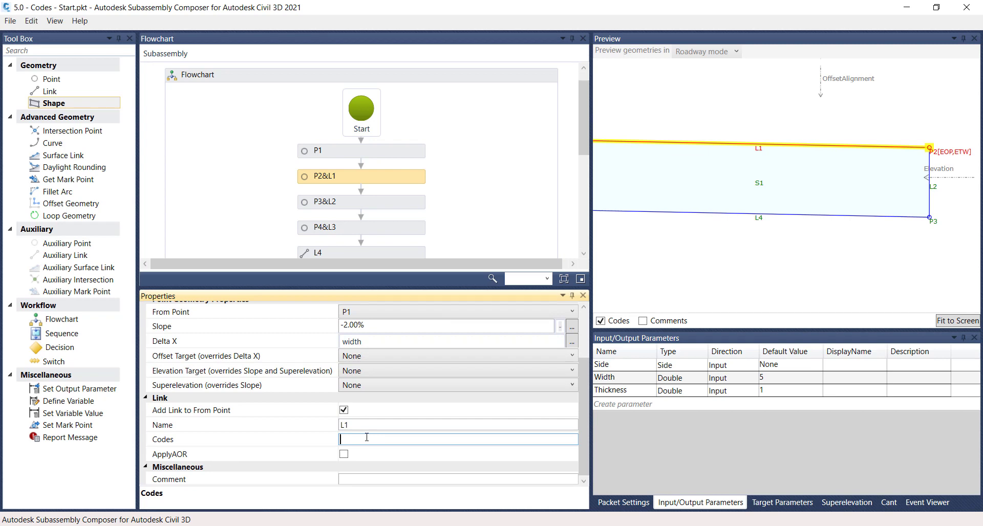
pyautogui.write('"TOP"')
# Step: Give link L4 the code "DATUM", then select shape S1 in the Flowchart
pyautogui.click(387, 253)
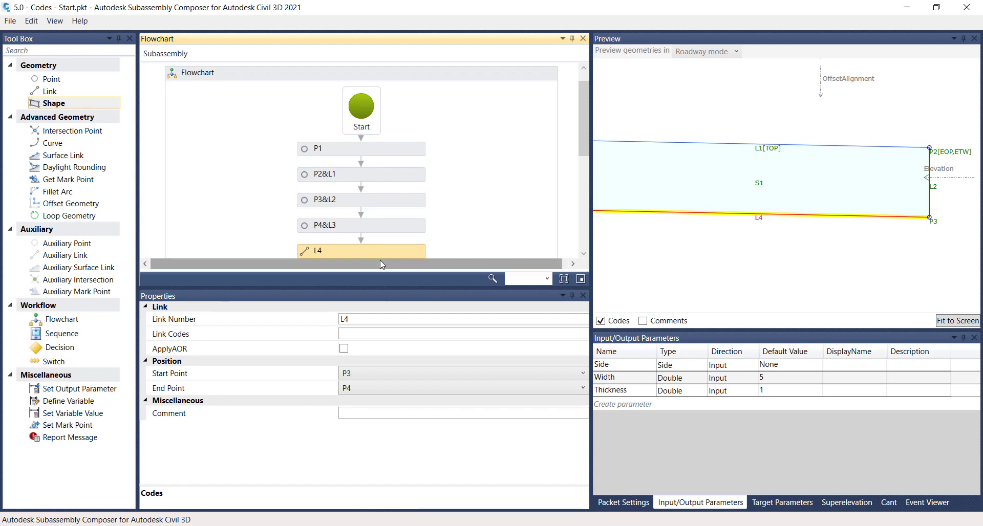
pyautogui.click(357, 333)
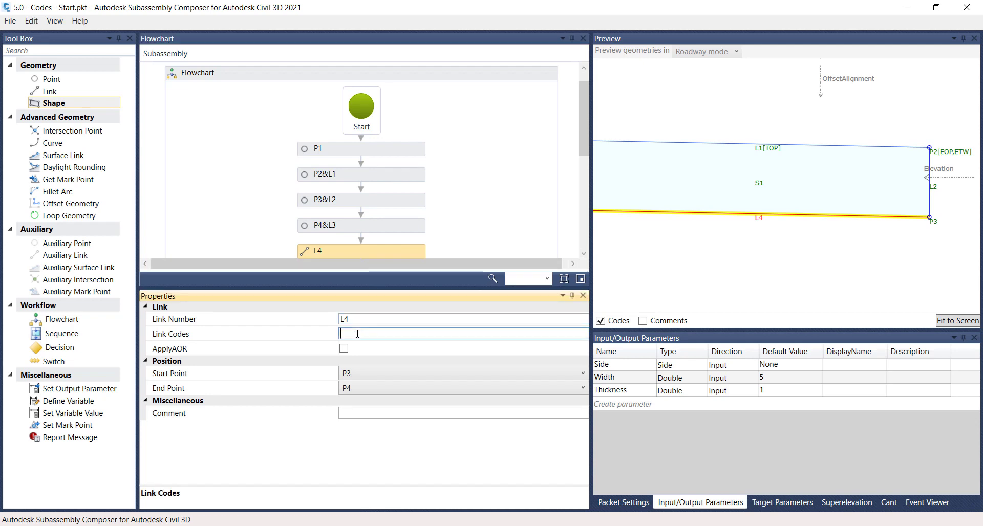
pyautogui.write('"DATUM')
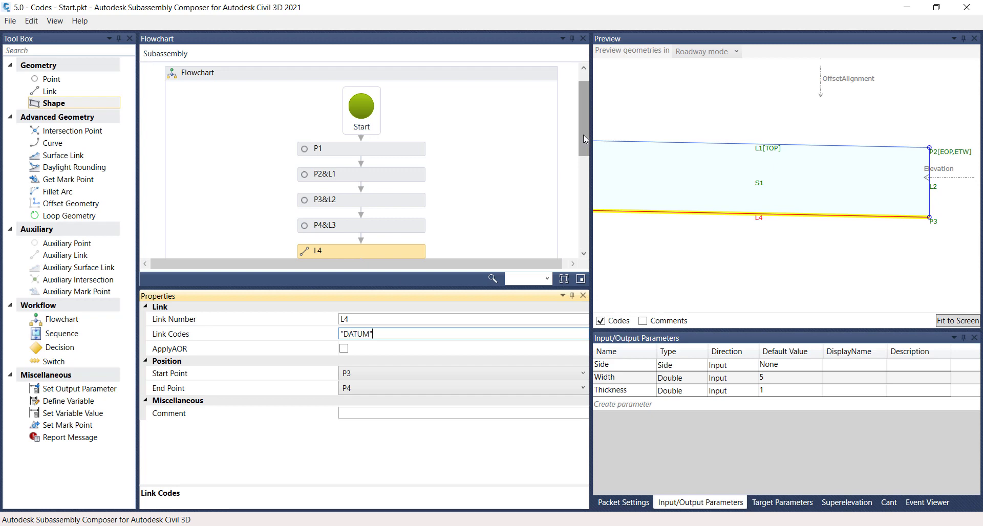
pyautogui.moveTo(583, 134); pyautogui.dragTo(582, 153)
pyautogui.click(387, 229)
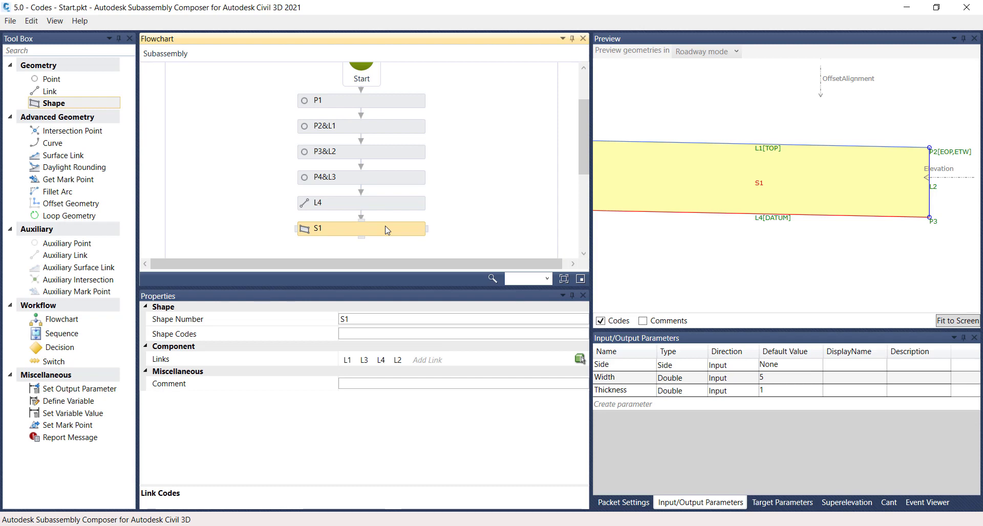
# Step: Enter "Ashpalt" as S1's shape code, fit the preview, and re-show all codes
pyautogui.click(362, 331)
pyautogui.write('"A')
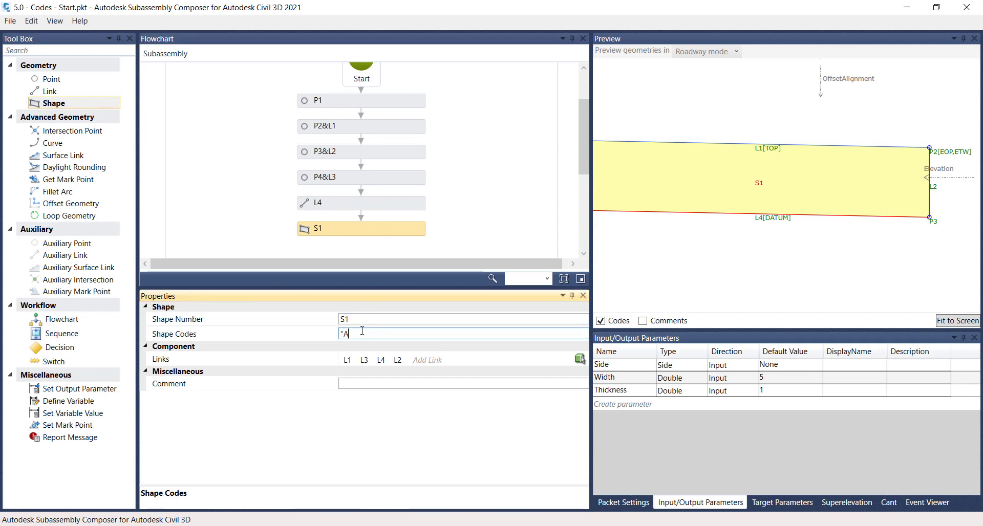
pyautogui.write('shpe')
pyautogui.write('lt"')
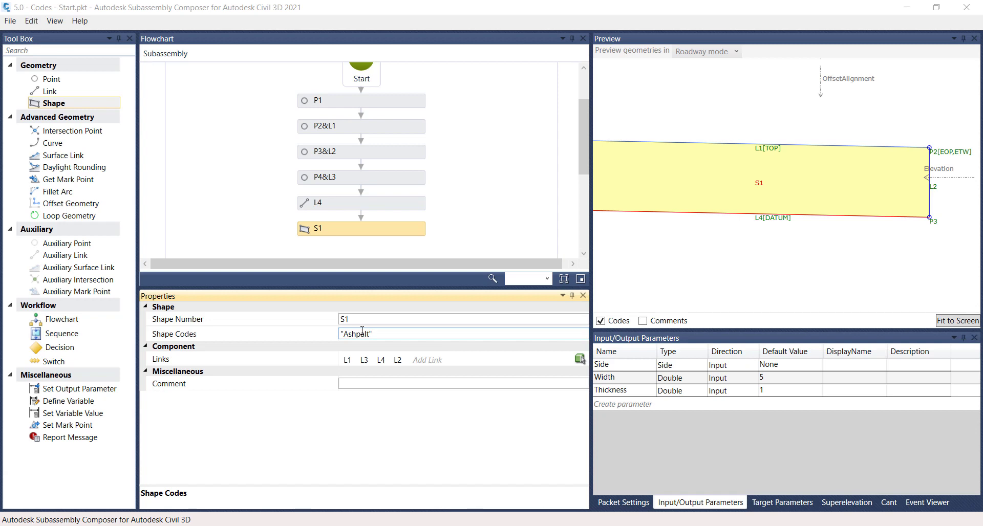
pyautogui.click(692, 270)
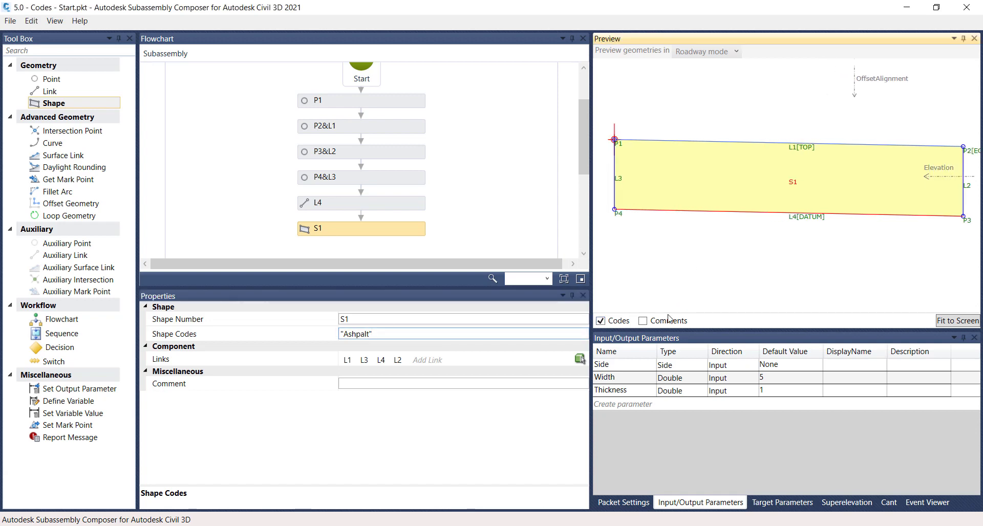
pyautogui.scroll(-1, 881, 290)
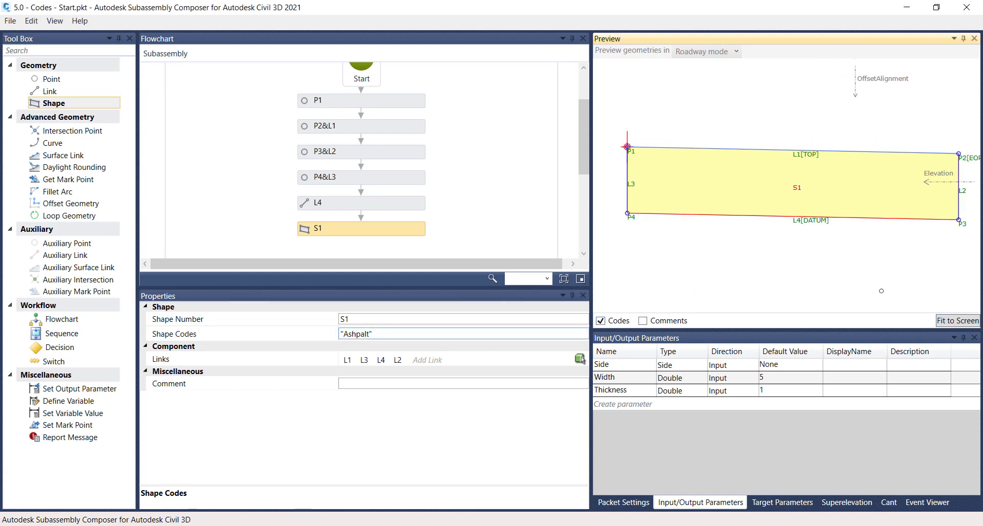
pyautogui.click(951, 322)
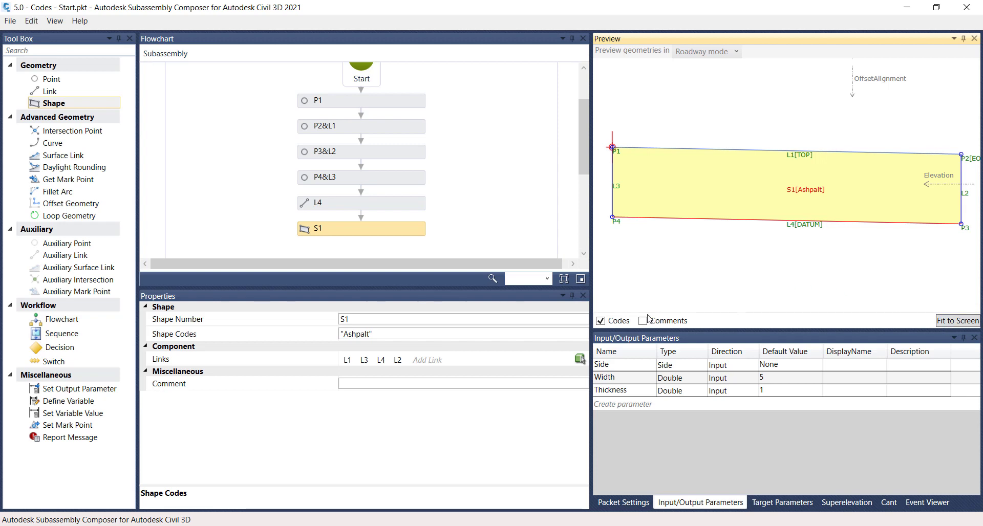
pyautogui.click(600, 321)
pyautogui.click(601, 322)
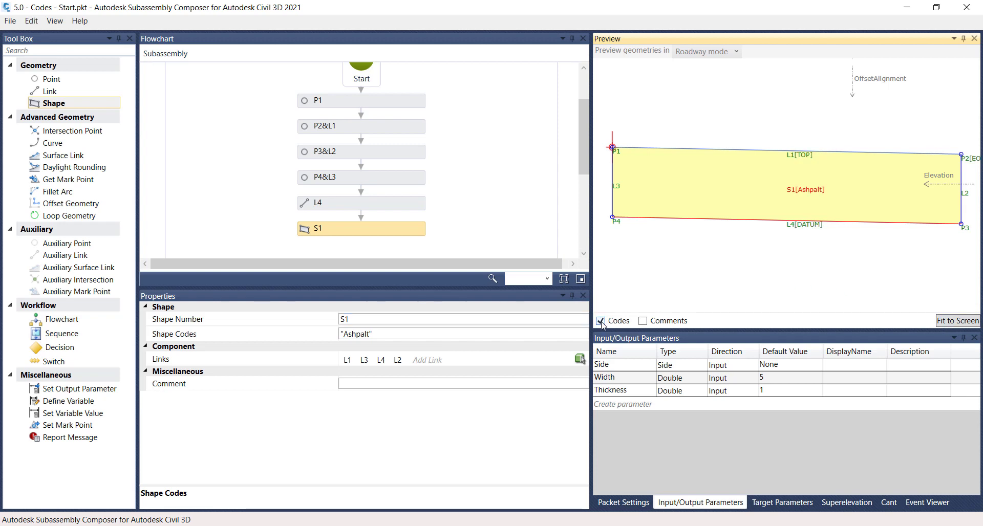